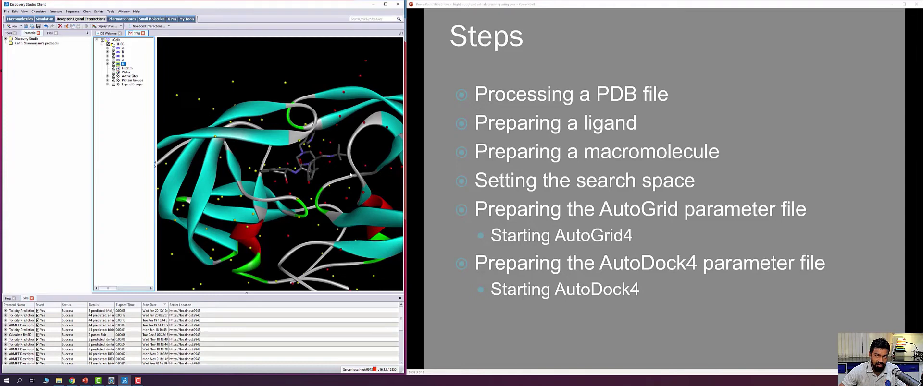
Delete the water groups of both chains and the bound ligand group from the 1HSG structure
key(Delete)
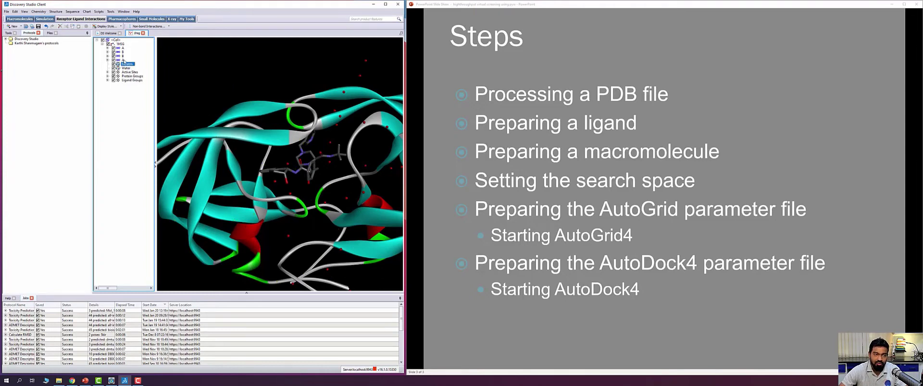
click(124, 60)
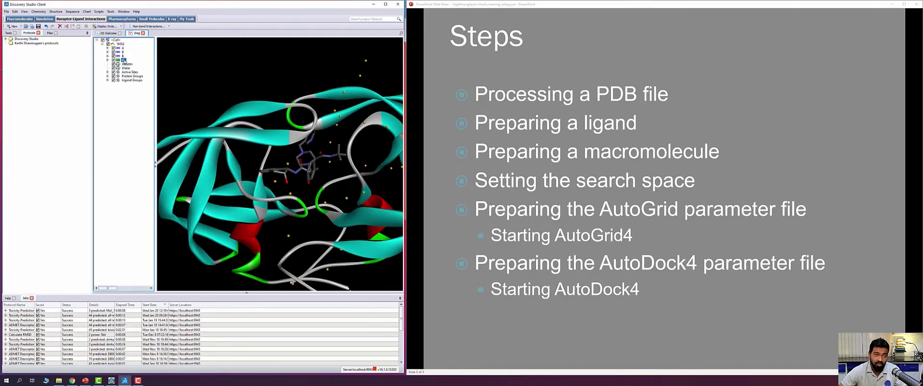
key(Delete)
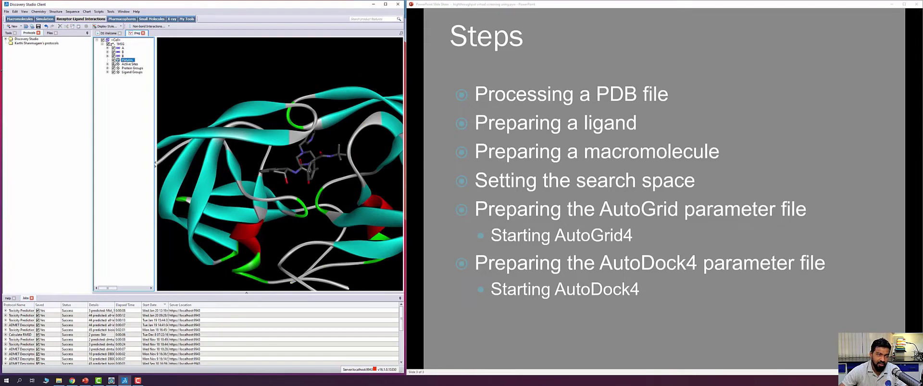
click(118, 56)
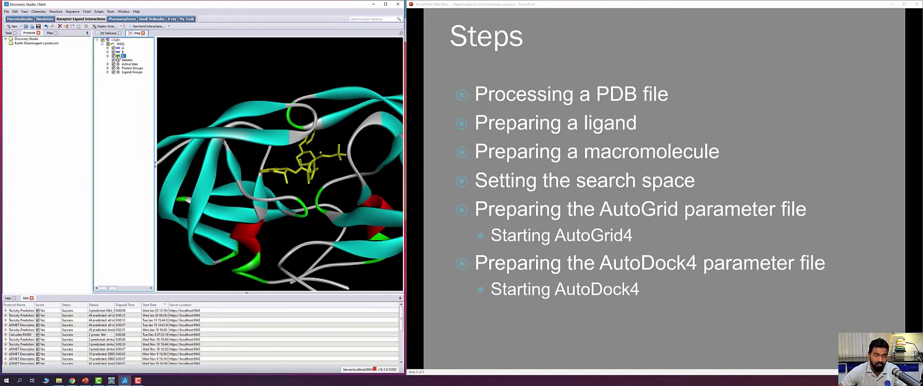
key(Delete)
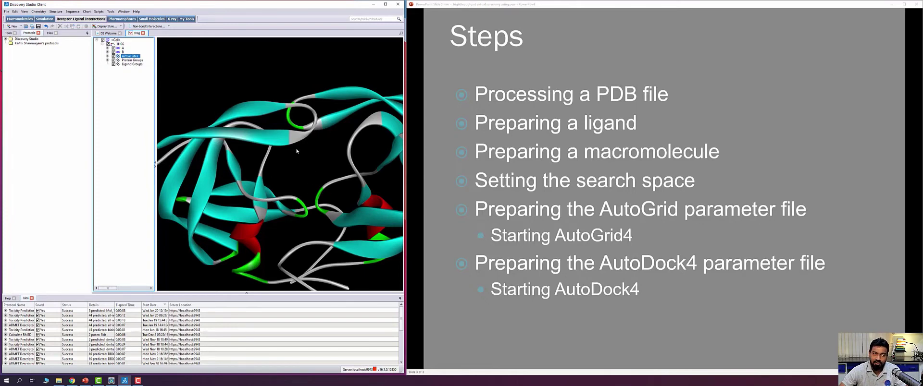
Save the cleaned structure as the Protein Data Bank file 1hsg in the Desktop's pyrx folder, replacing the existing file
click(6, 11)
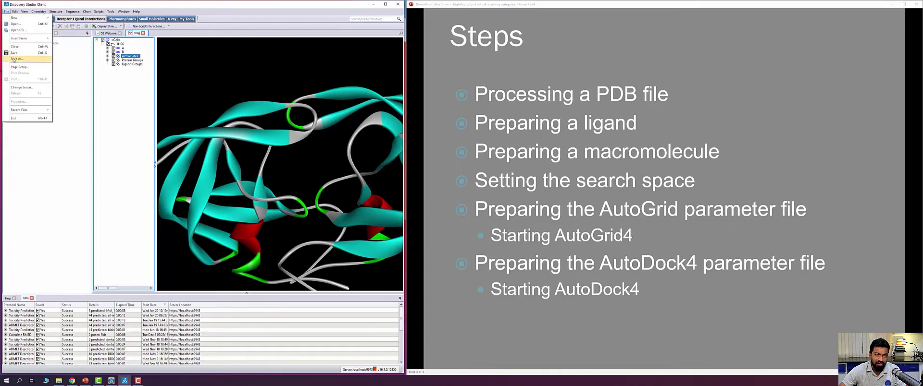
click(269, 194)
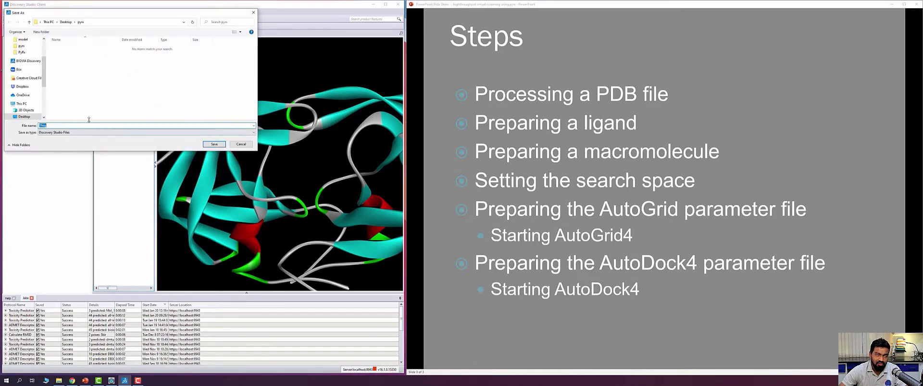
scroll(24, 59, up, 1)
click(23, 59)
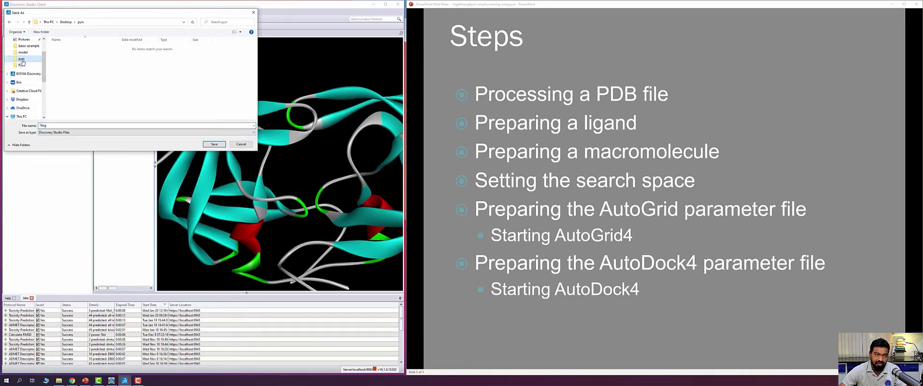
click(75, 135)
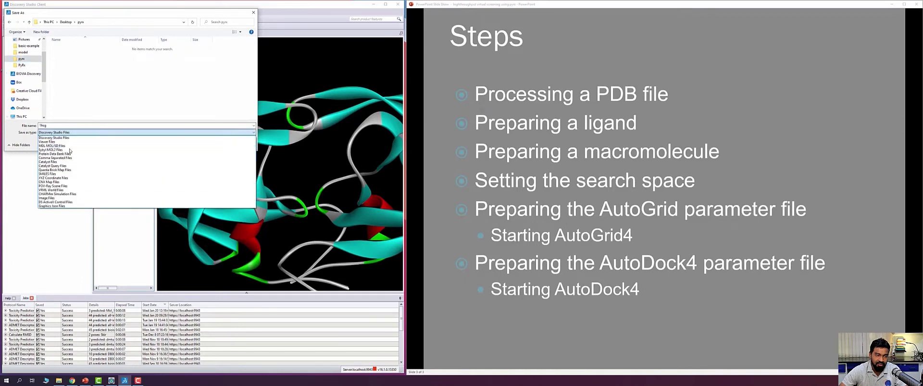
click(70, 153)
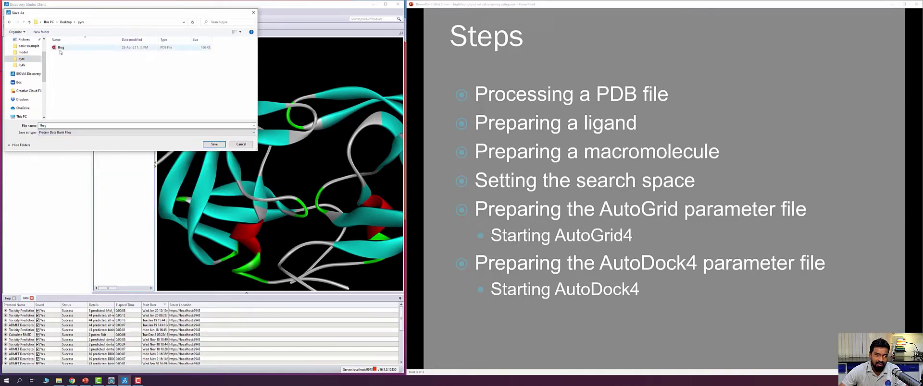
click(60, 50)
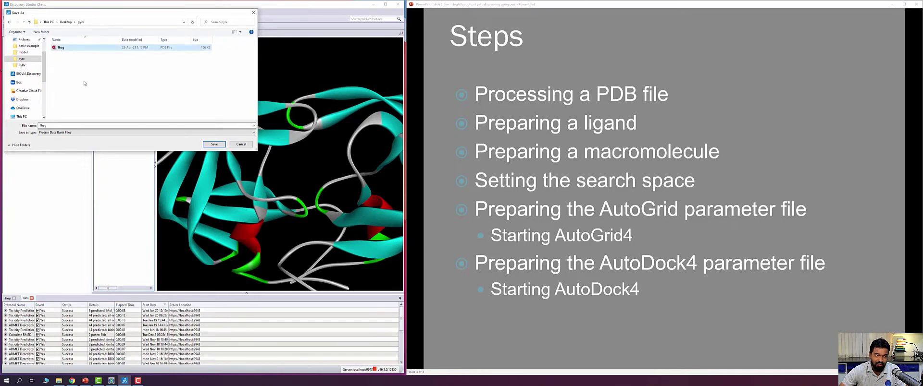
click(212, 145)
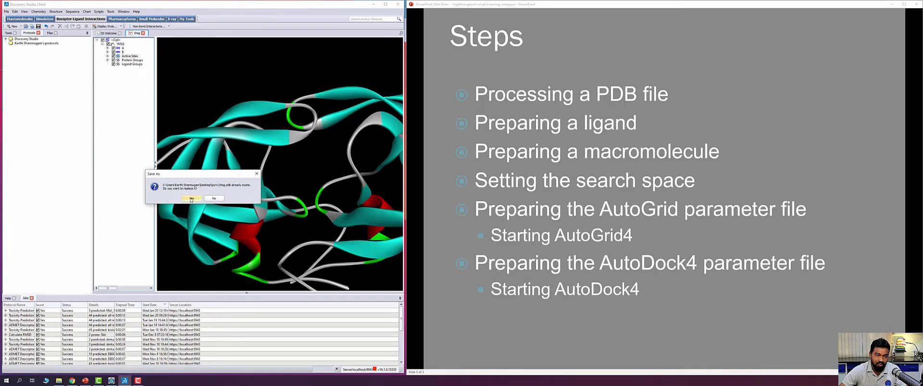
click(191, 199)
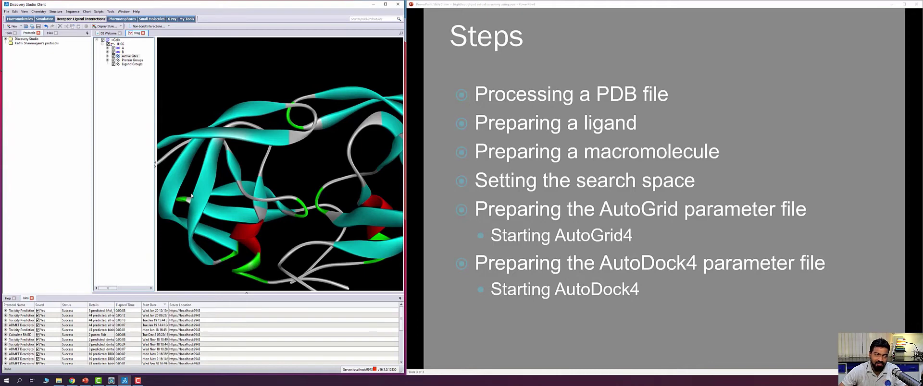
Switch to PyRx and load the 1hsg molecule from the Desktop's pyrx folder
click(373, 5)
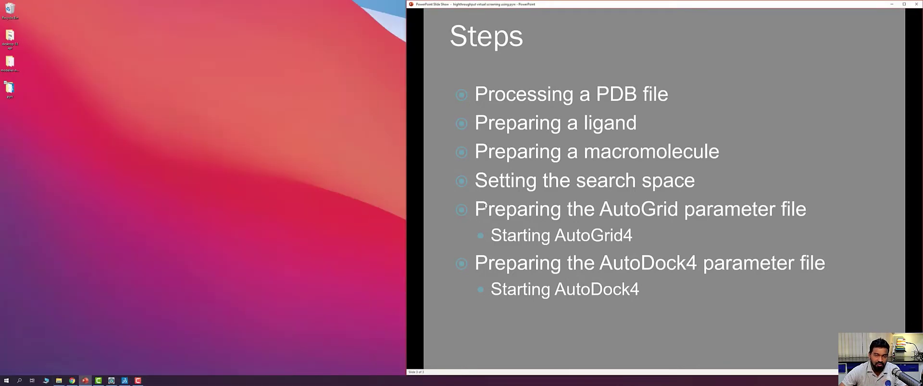
click(113, 381)
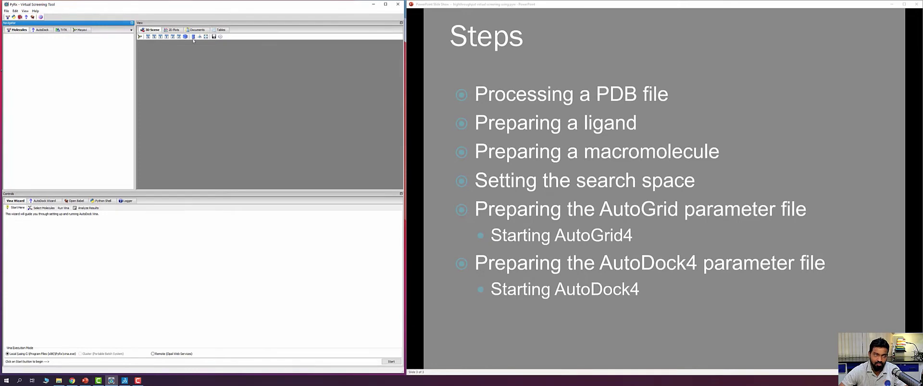
click(7, 11)
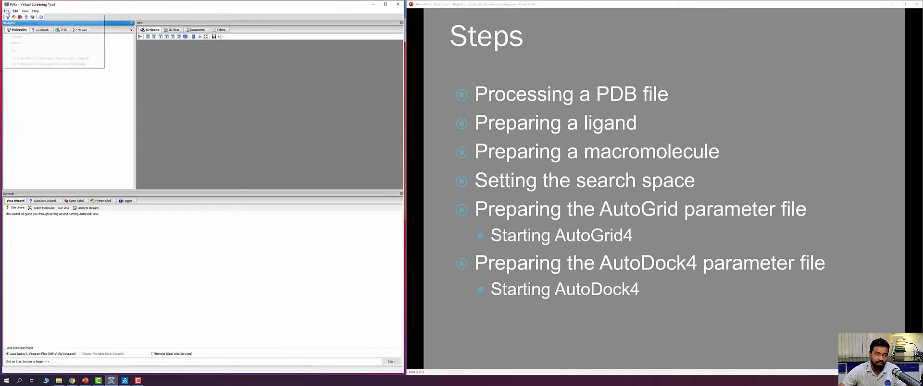
click(9, 18)
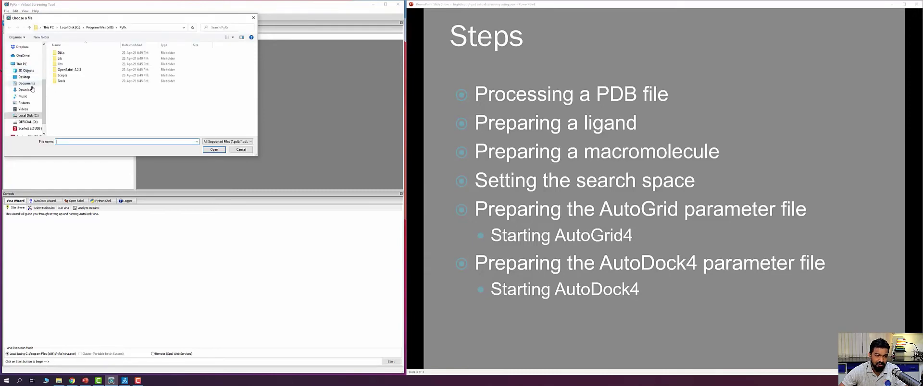
click(23, 78)
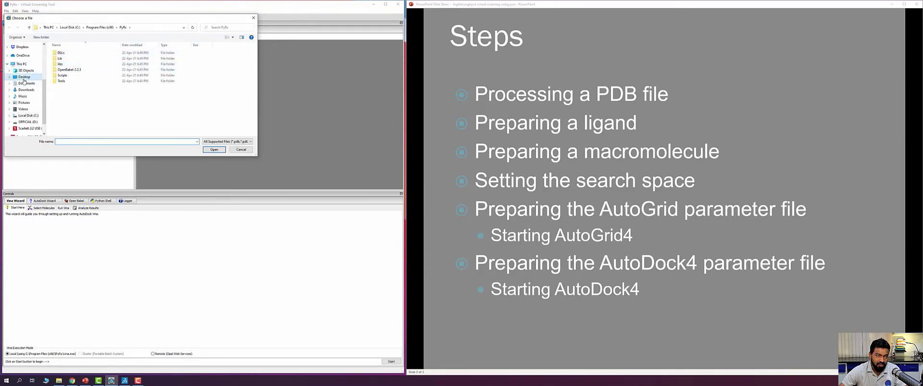
click(58, 60)
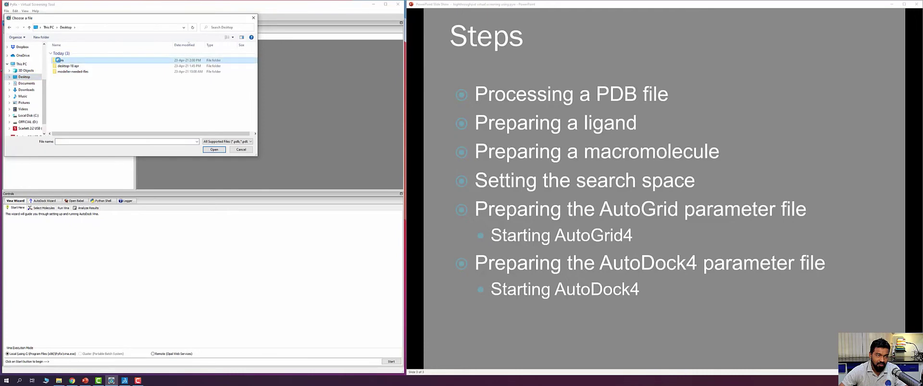
double_click(58, 60)
click(60, 53)
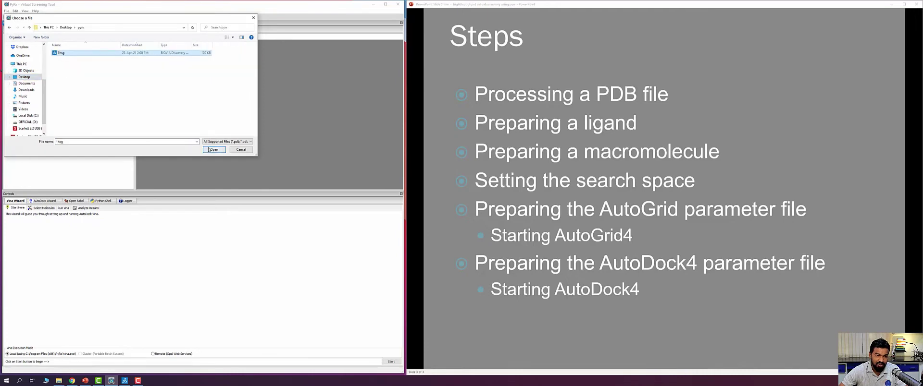
click(210, 149)
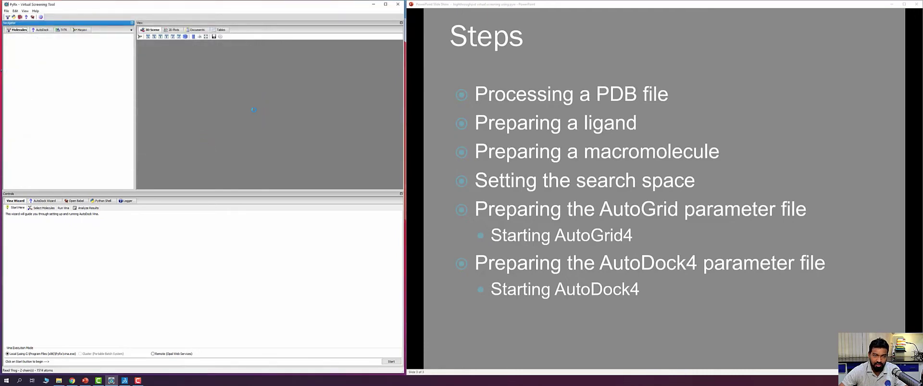
Examine the loaded 1hsg structure in the 3D scene and look through the residues of chain A
scroll(260, 113, up, 5)
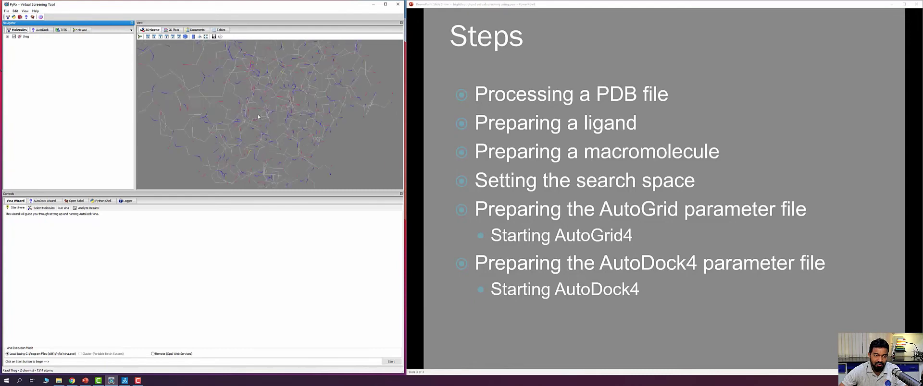
drag(256, 100, 325, 121)
scroll(326, 122, up, 5)
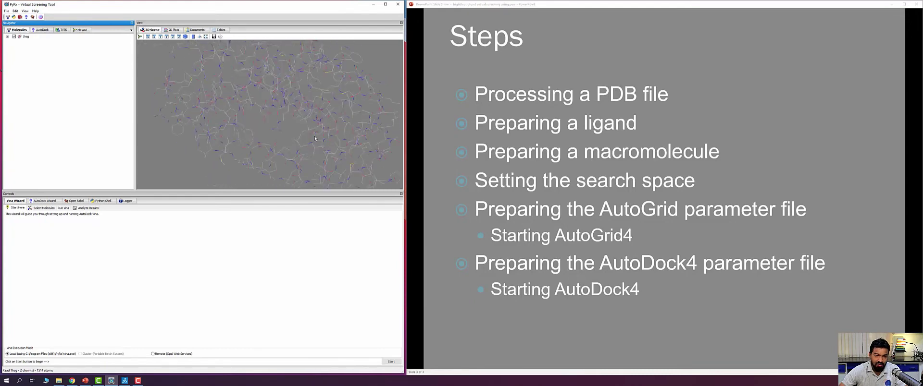
drag(238, 180, 281, 100)
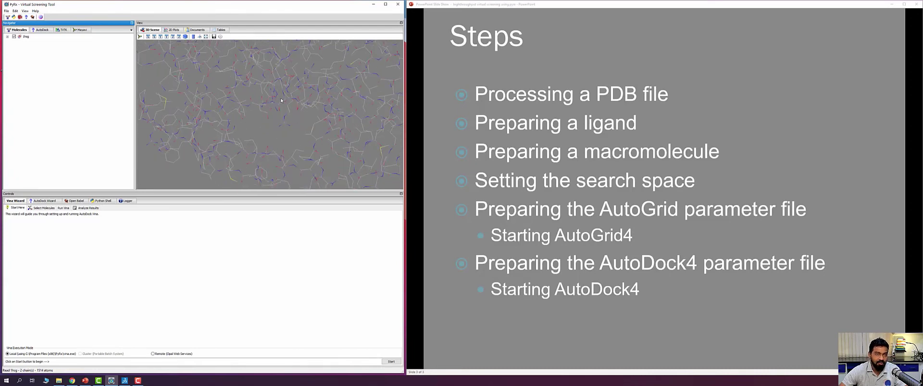
click(8, 37)
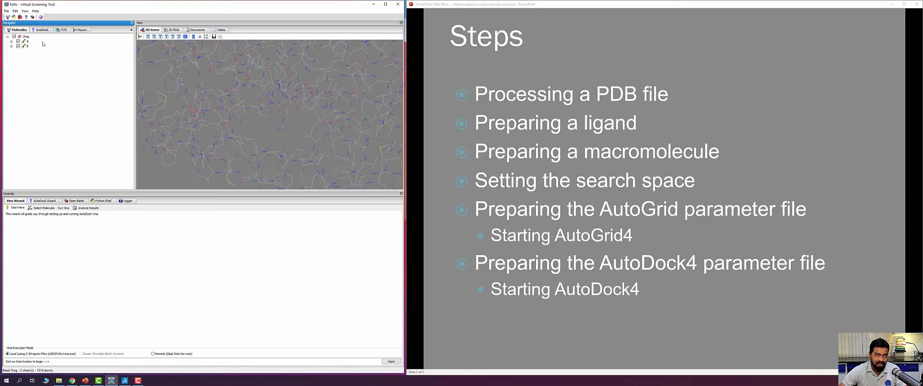
click(11, 42)
scroll(105, 91, down, 5)
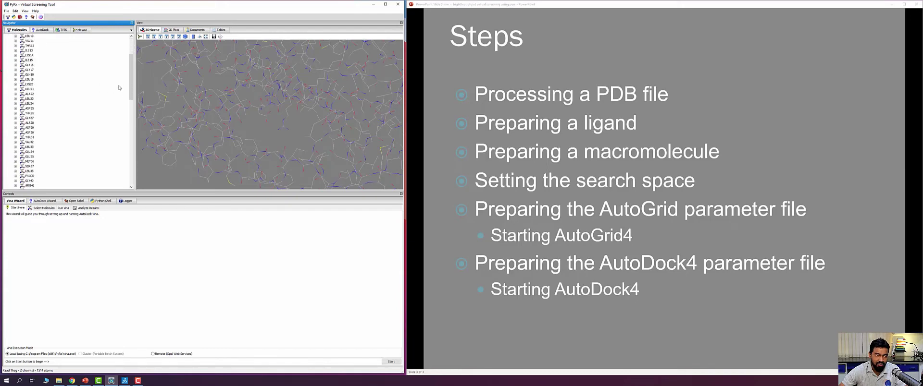
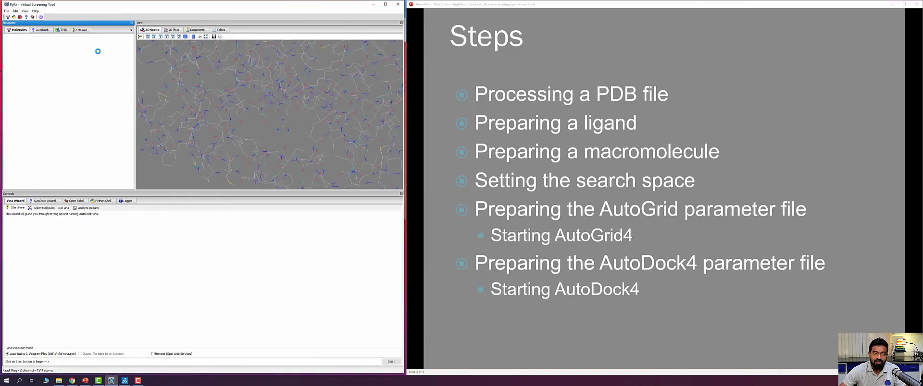
Show the AutoDock macromolecules and expand the 1hsg entry to check its prepared file
click(39, 30)
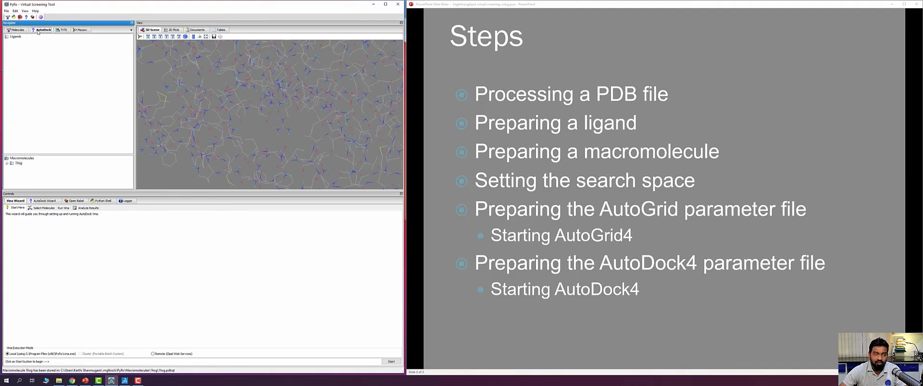
double_click(18, 164)
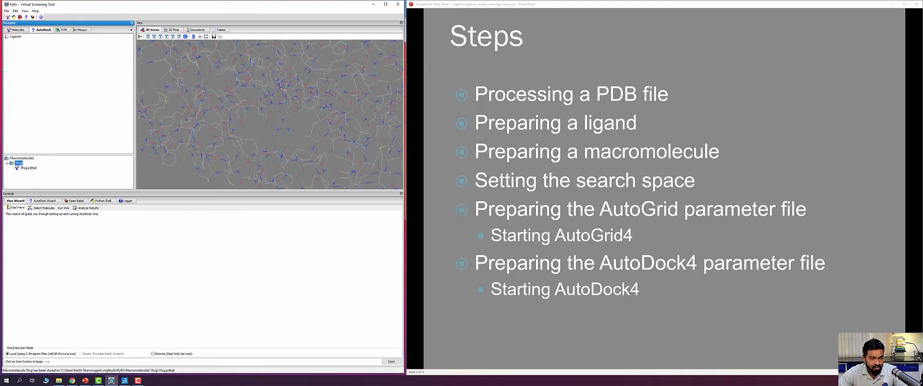
Import the small-molecular-library SDF file from the Desktop's pyrx folder into Open Babel
click(77, 201)
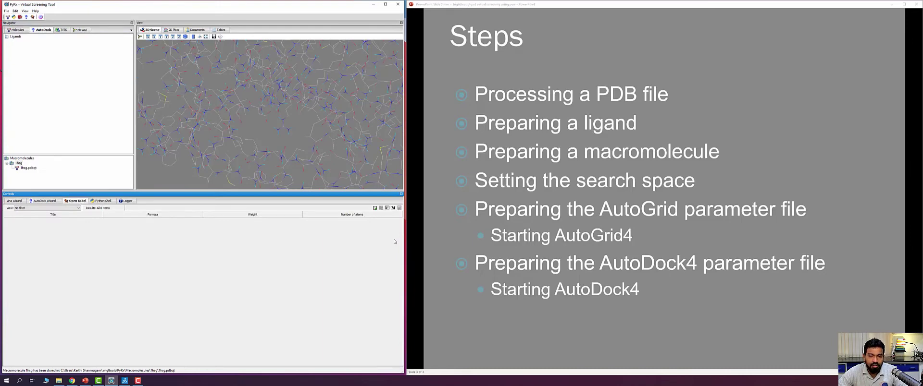
click(374, 208)
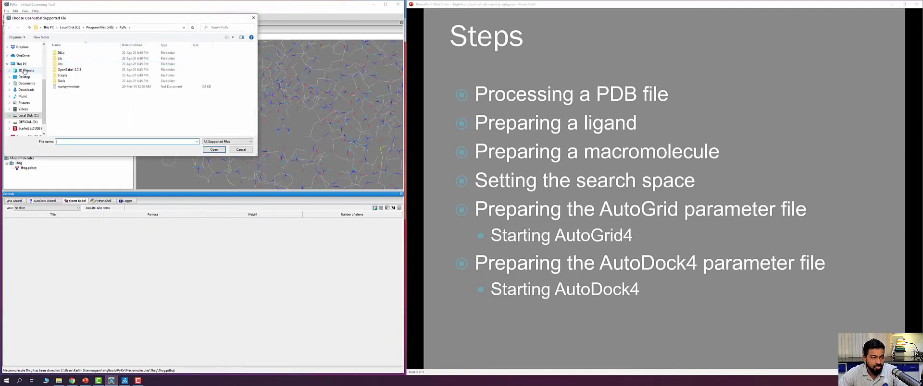
scroll(26, 72, up, 4)
scroll(26, 55, up, 1)
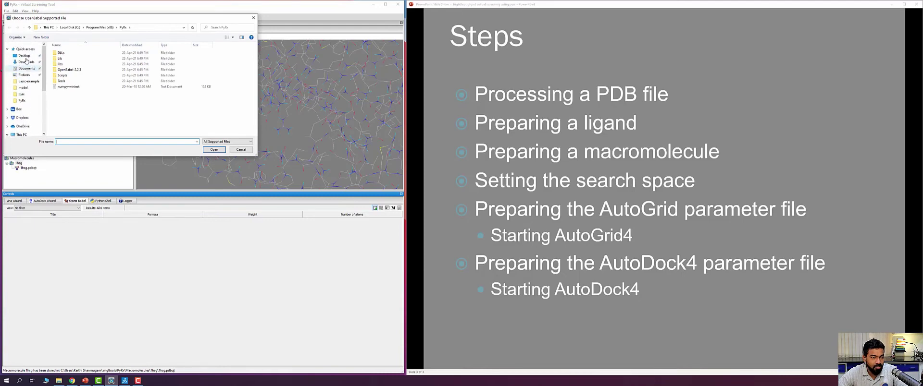
click(25, 55)
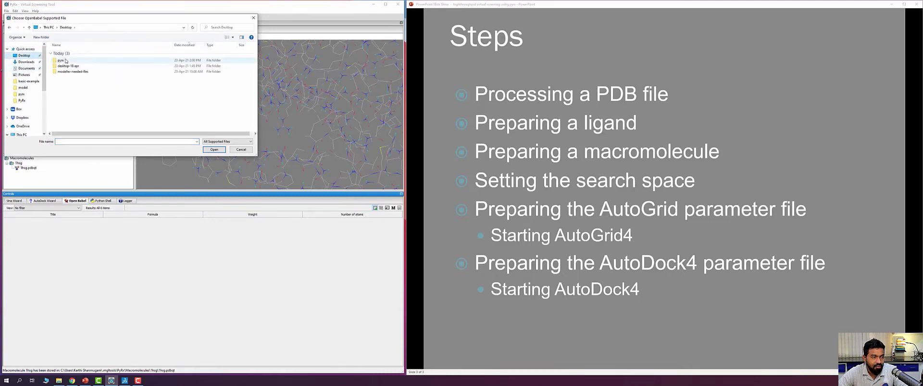
double_click(65, 61)
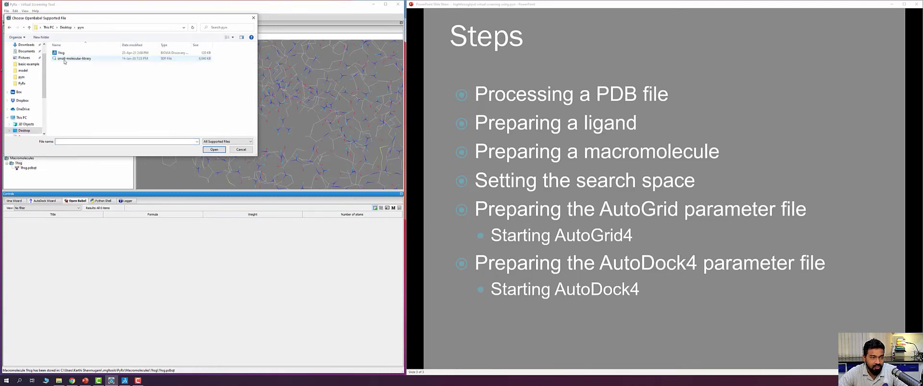
click(64, 60)
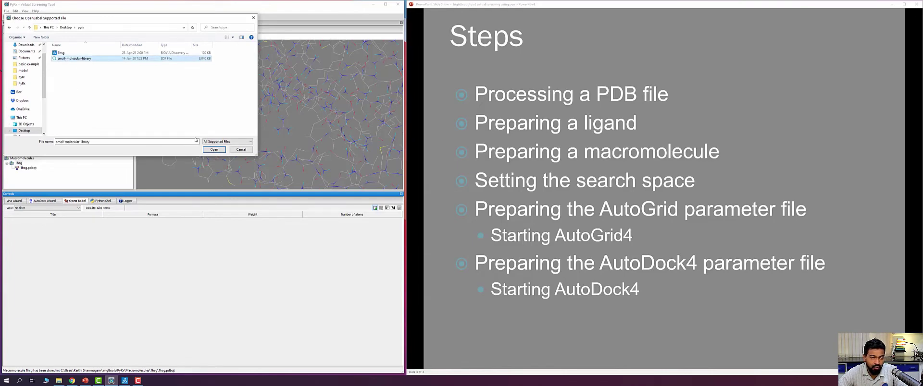
click(211, 150)
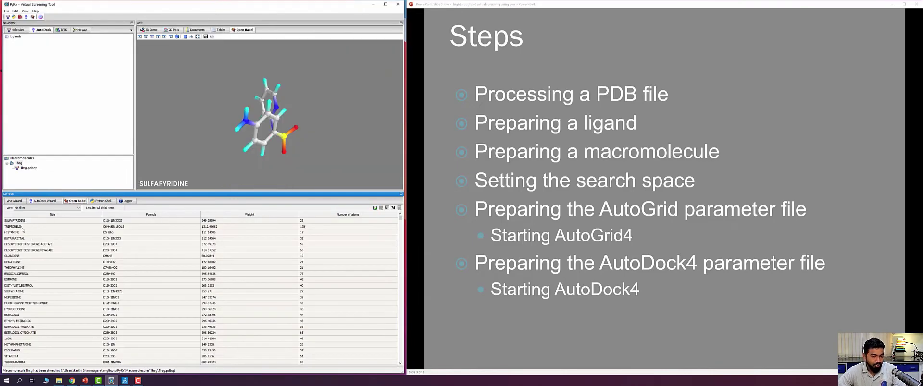
Look through the imported compounds and energy-minimize all molecules in the library
mouse_move(400, 221)
mouse_down()
mouse_move(404, 304)
mouse_move(401, 228)
mouse_up()
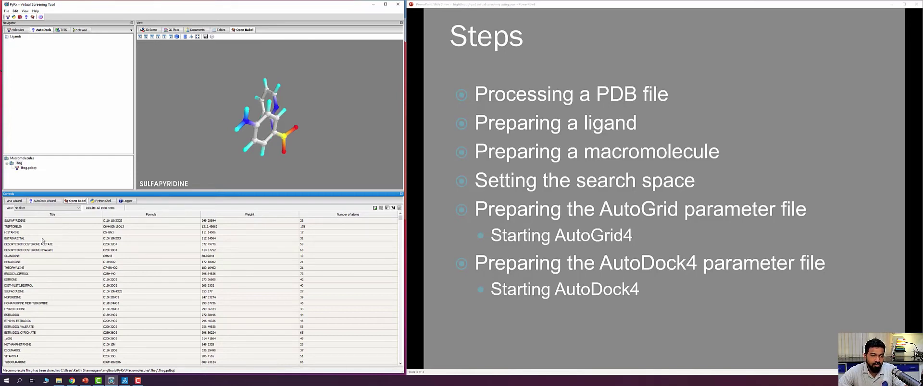
click(22, 221)
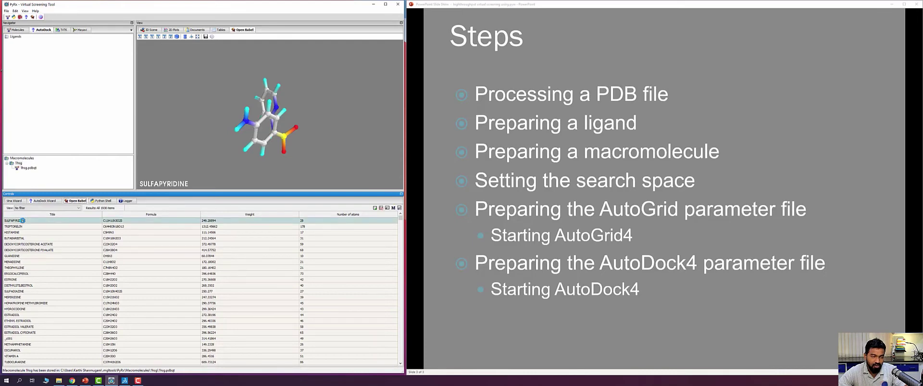
right_click(23, 221)
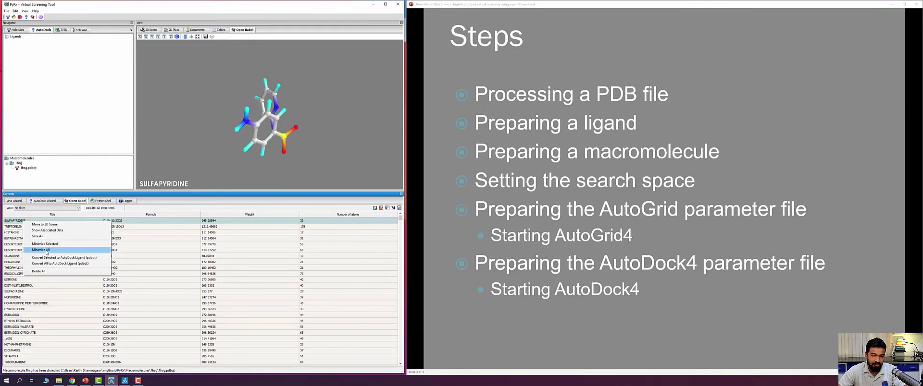
click(47, 250)
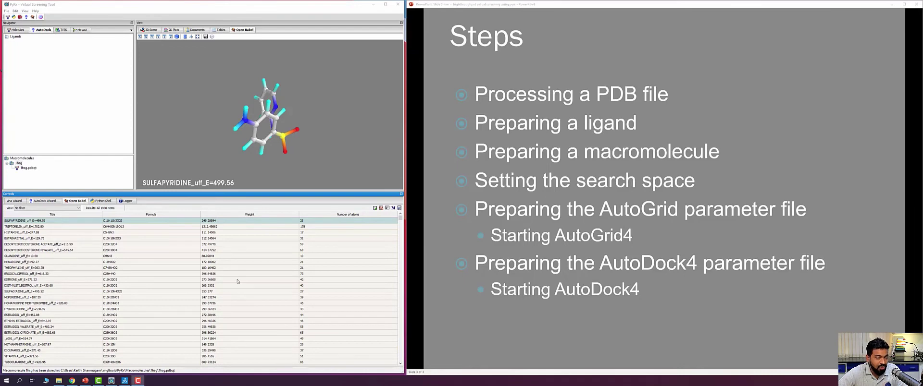
Review the minimized compounds and convert all of them to AutoDock ligands in pdbqt format
scroll(398, 219, down, 2)
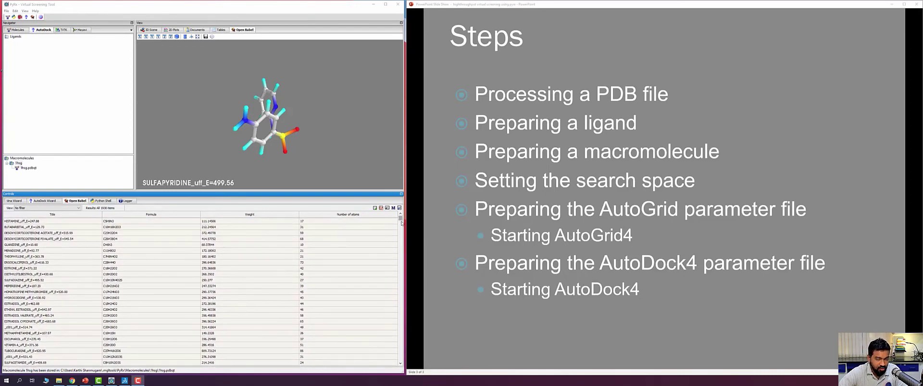
drag(399, 219, 397, 260)
scroll(395, 317, down, 20)
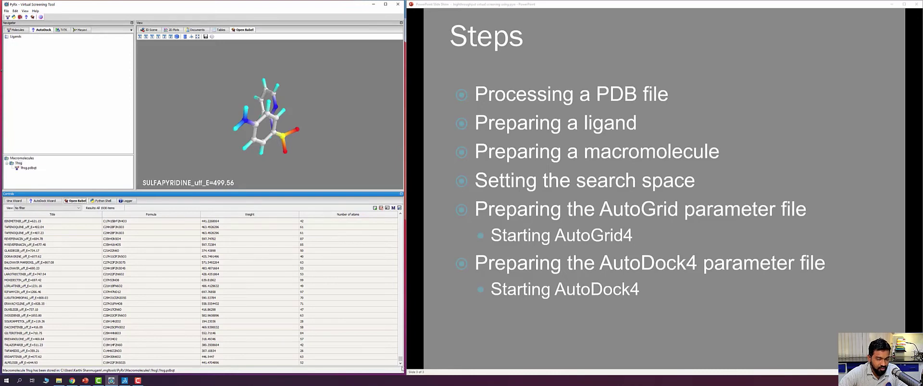
drag(400, 360, 400, 215)
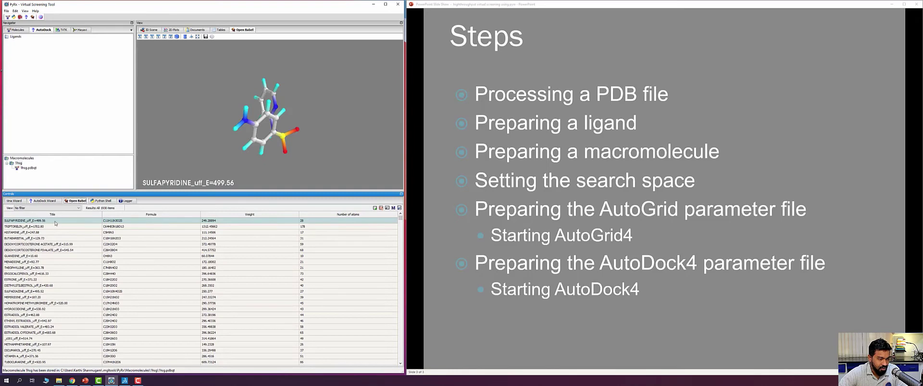
right_click(56, 223)
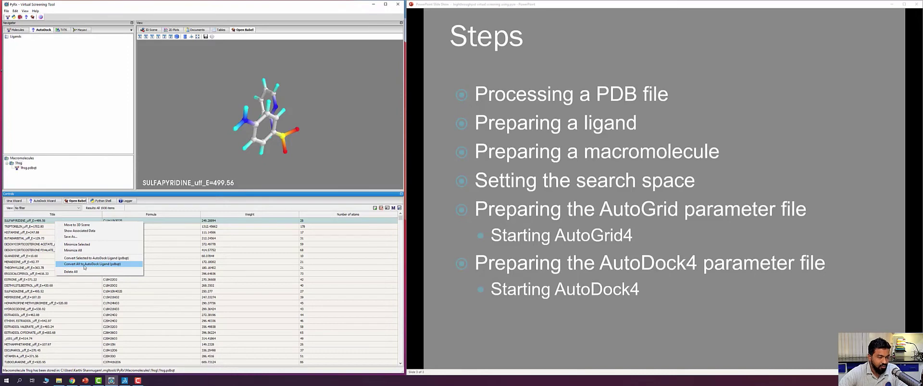
click(84, 264)
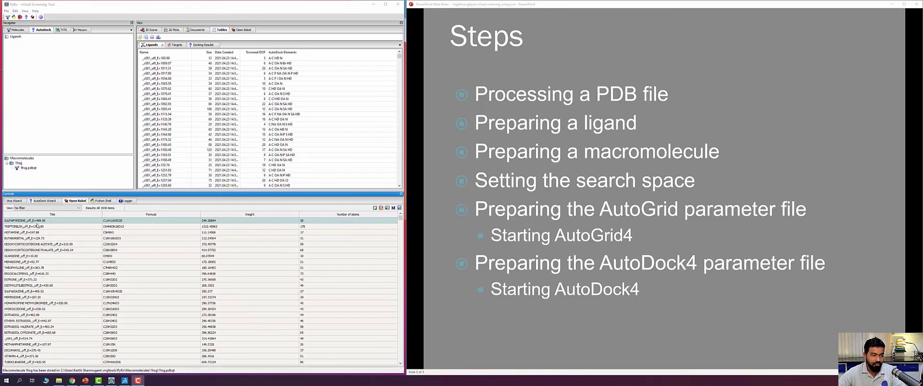
Start the Vina Wizard in local mode and select eleven ligands, triptorelin to diethylstilbestrol, with the 1hsg macromolecule
click(15, 202)
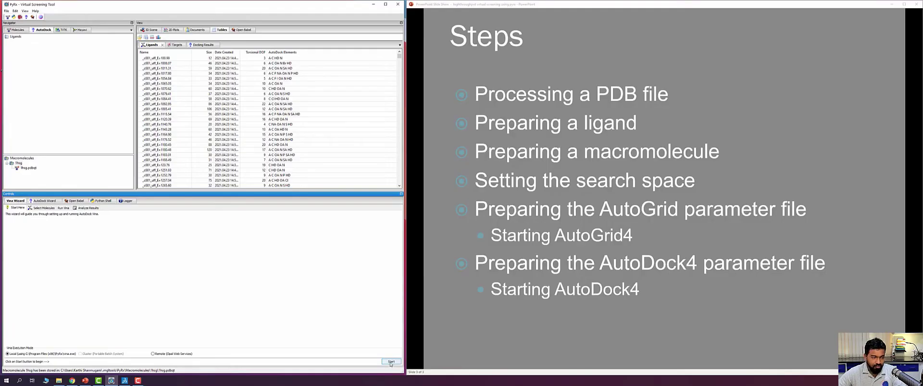
click(390, 361)
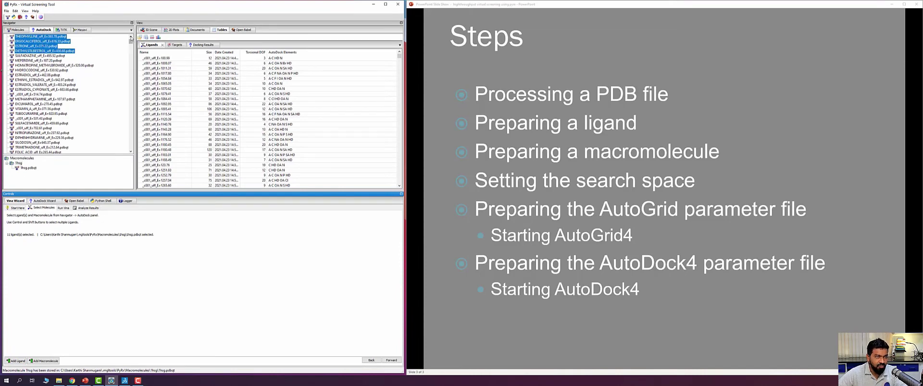
drag(130, 38, 131, 38)
click(131, 39)
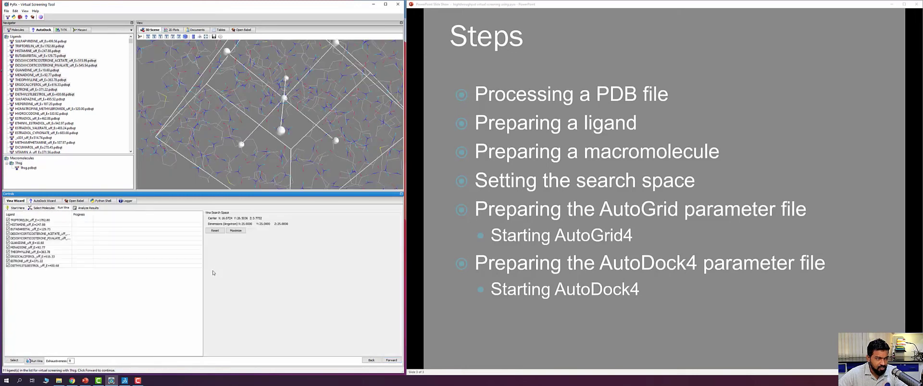
Check the Vina search space box around the 1hsg structure and run Vina docking on the eleven selected ligands
scroll(272, 127, down, 5)
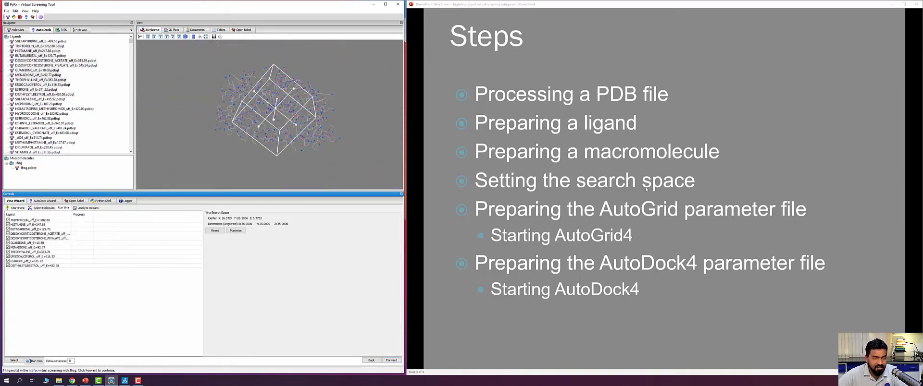
click(278, 127)
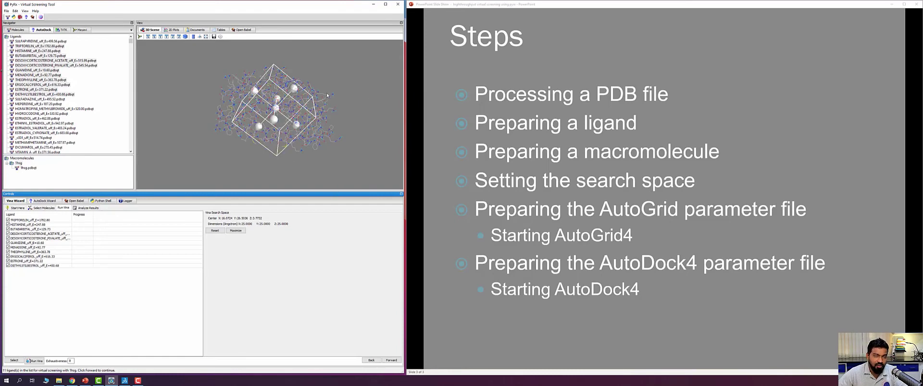
drag(328, 90, 344, 61)
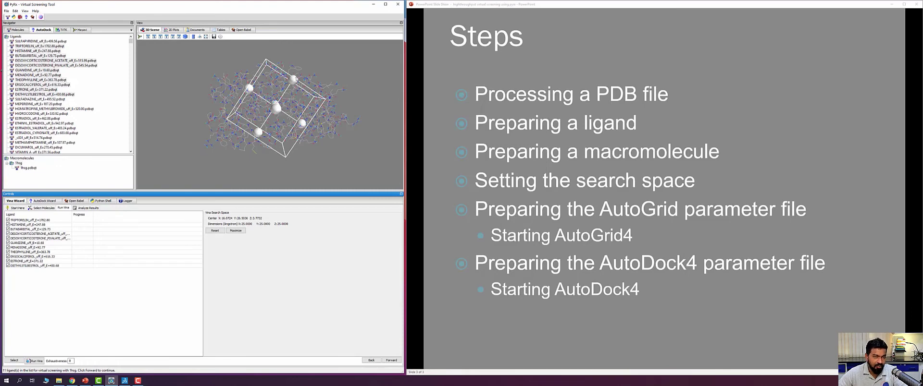
drag(350, 113, 321, 107)
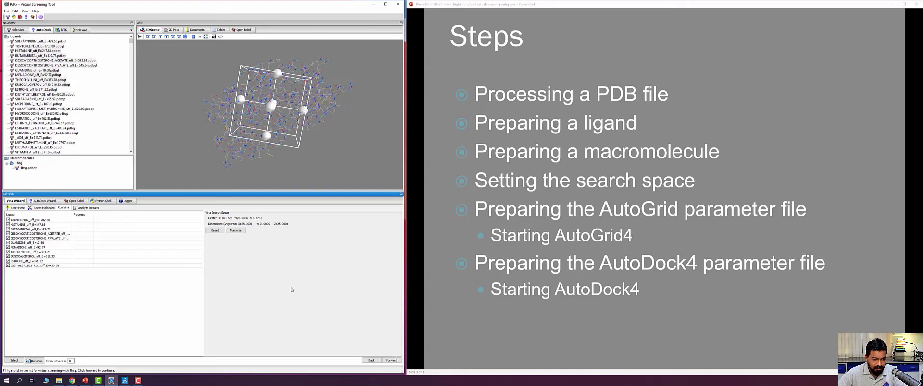
click(235, 231)
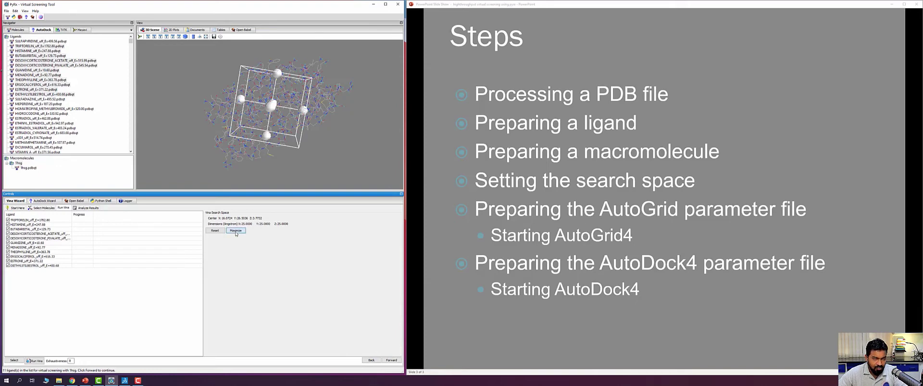
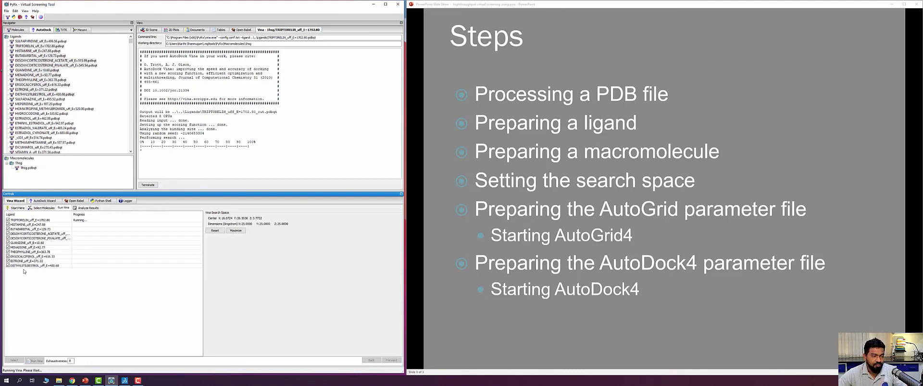
click(95, 221)
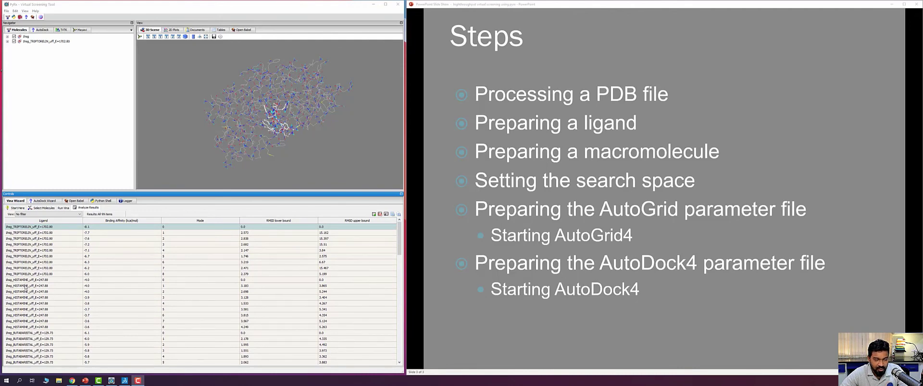
Examine the docked poses inside 1hsg for triptorelin modes 1 to 4 and histamine modes 0 to 3
click(29, 234)
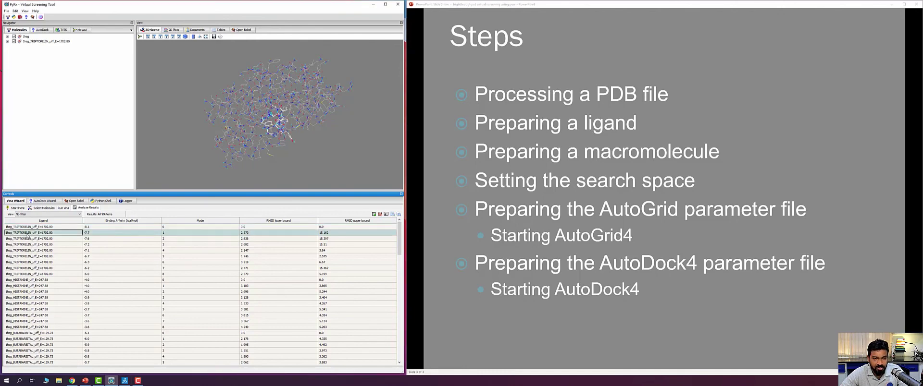
scroll(287, 141, up, 5)
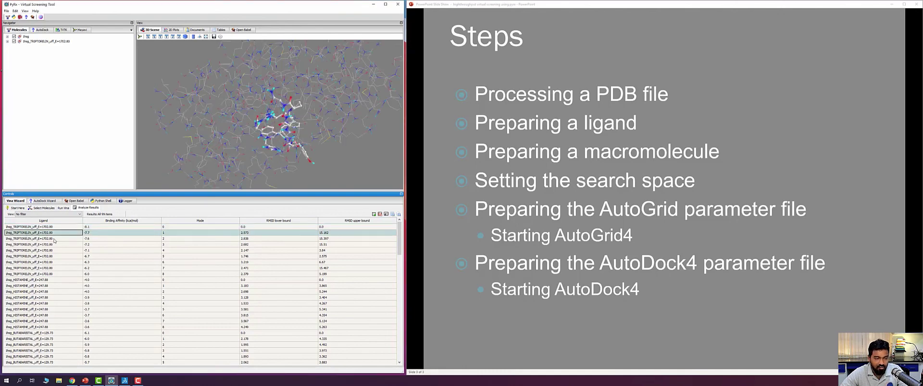
click(46, 239)
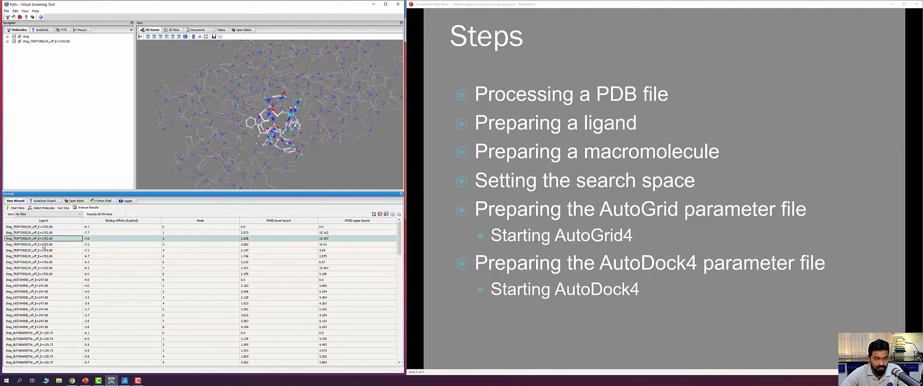
click(43, 246)
click(43, 251)
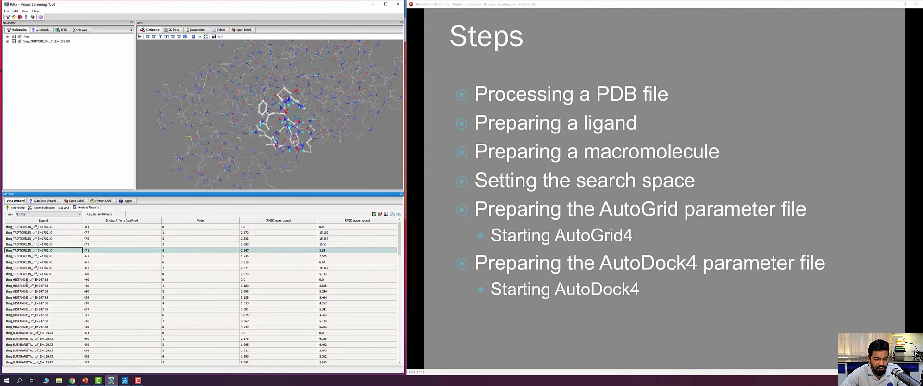
click(26, 280)
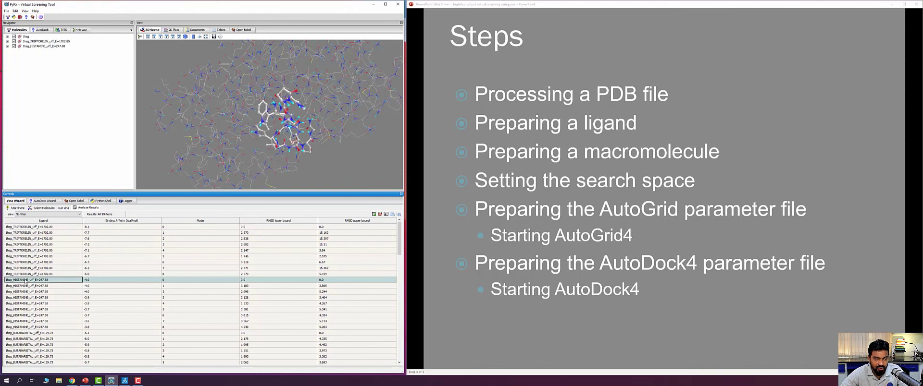
click(25, 286)
click(25, 292)
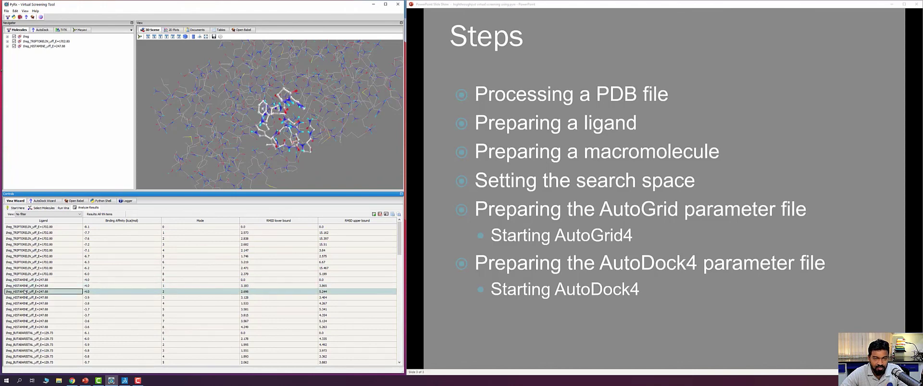
click(25, 298)
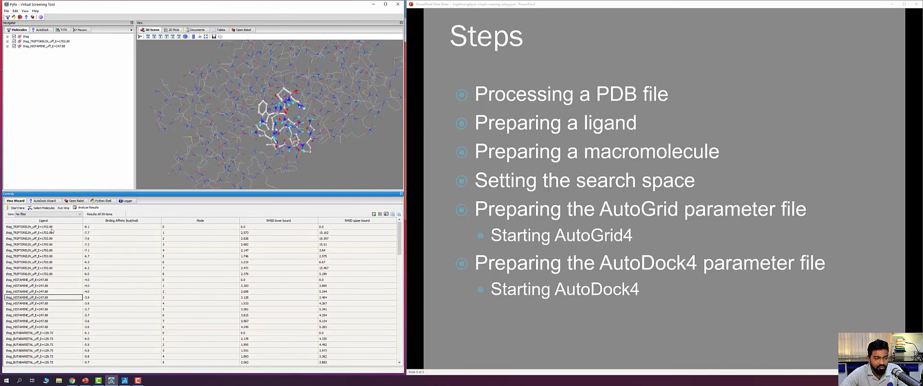
Compare triptorelin modes 0 to 2 with histamine modes 0 and 1 in the docking results and 3D scene
click(55, 228)
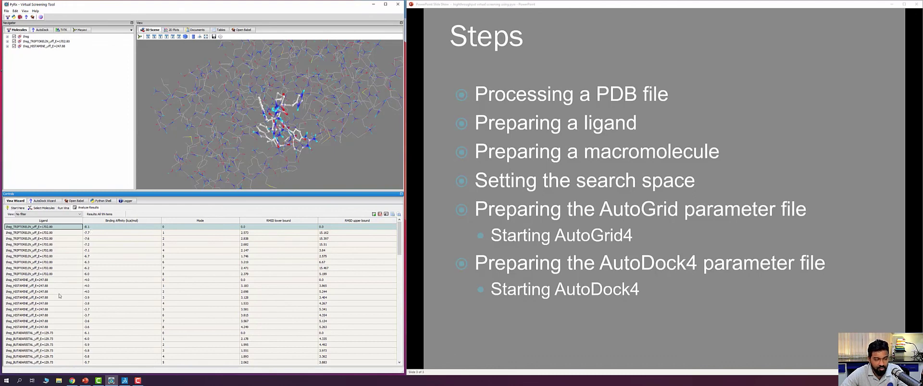
click(55, 235)
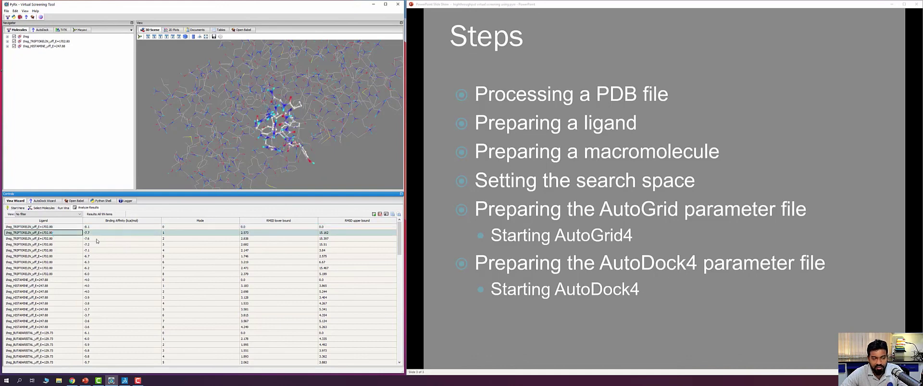
click(62, 239)
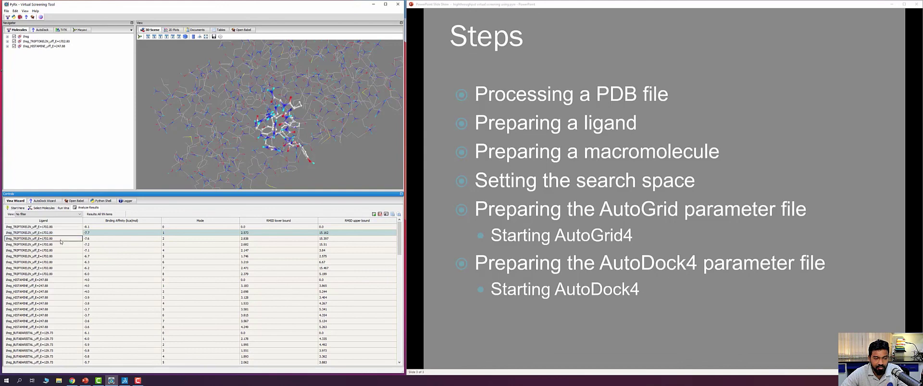
click(67, 281)
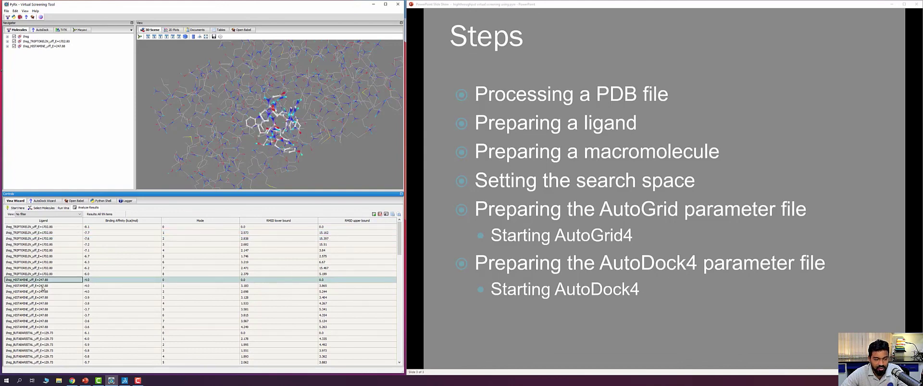
click(43, 286)
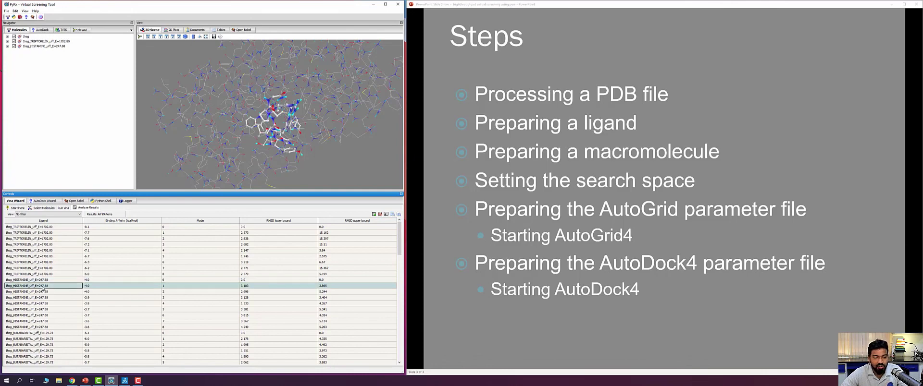